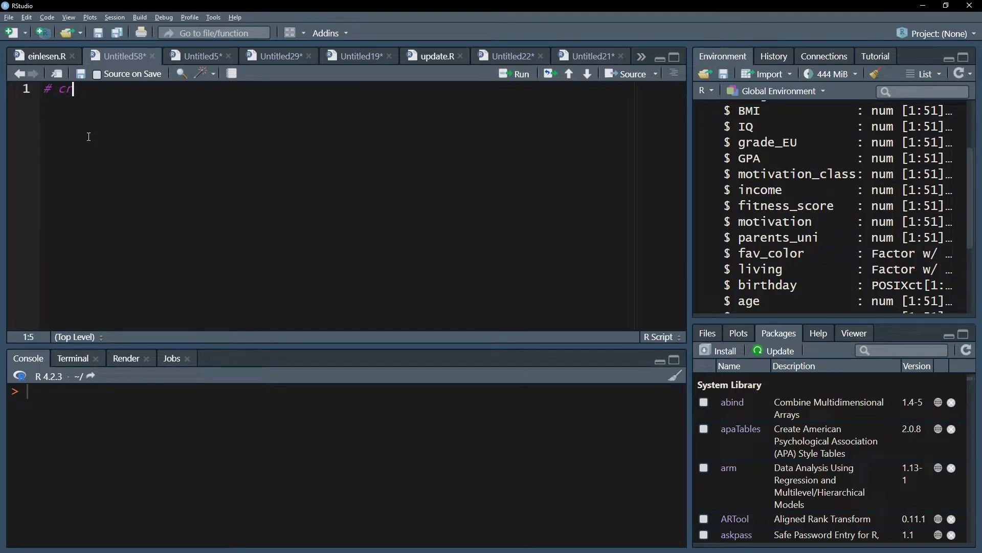
text(eate contingency t)
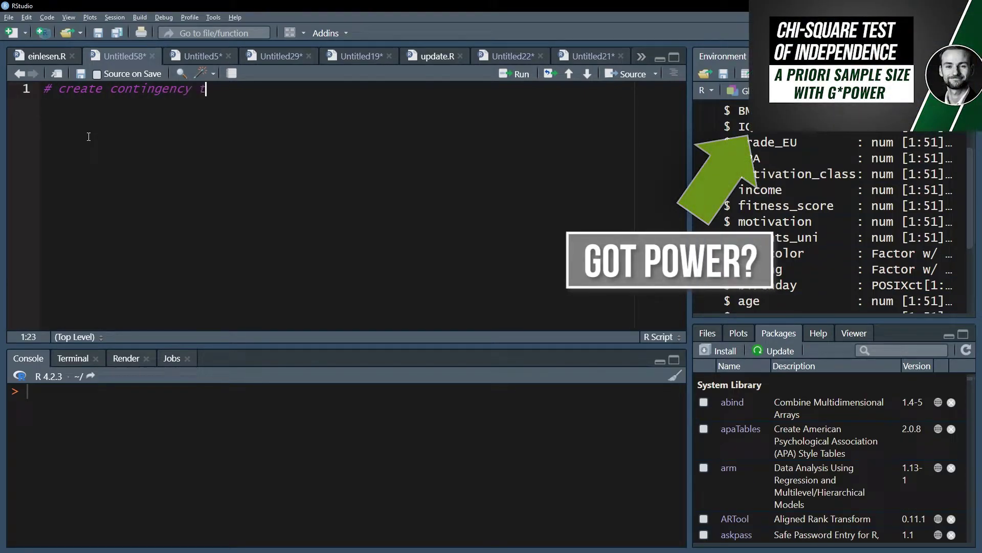
text(able)
Write the commented line 'ct <- xtabs(~living+driv_license1, df)' and a following line printing ct.
key(Return)
text(ct)
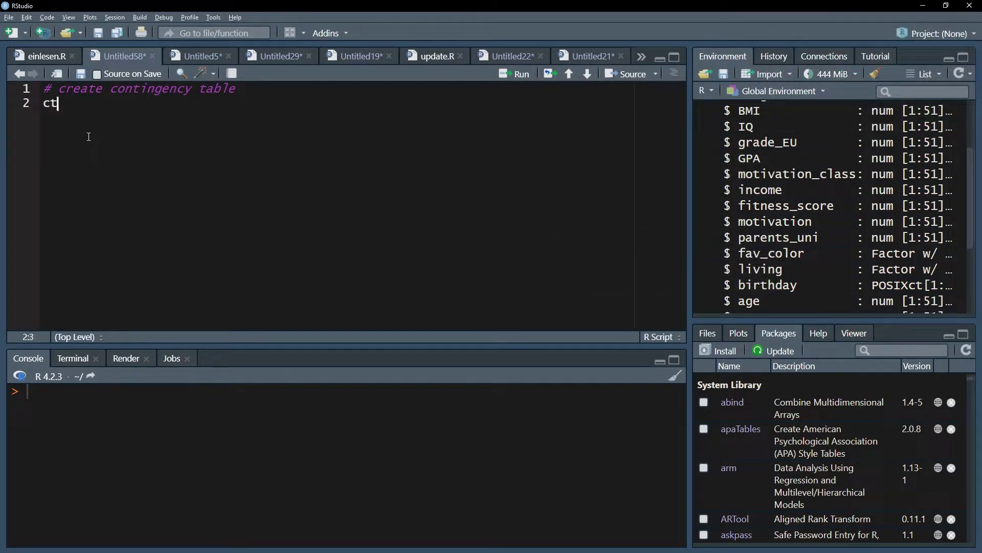
text( <- xtabs )
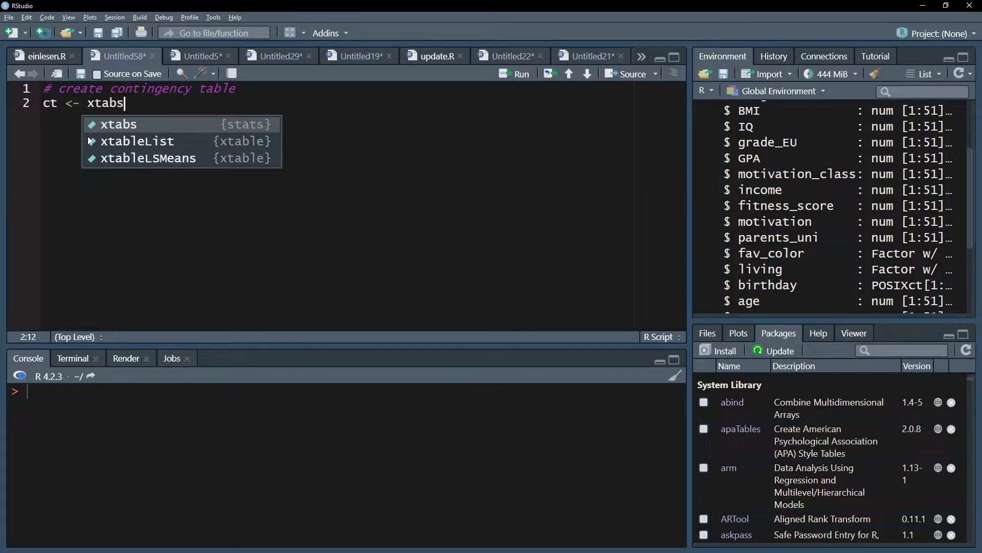
text(()
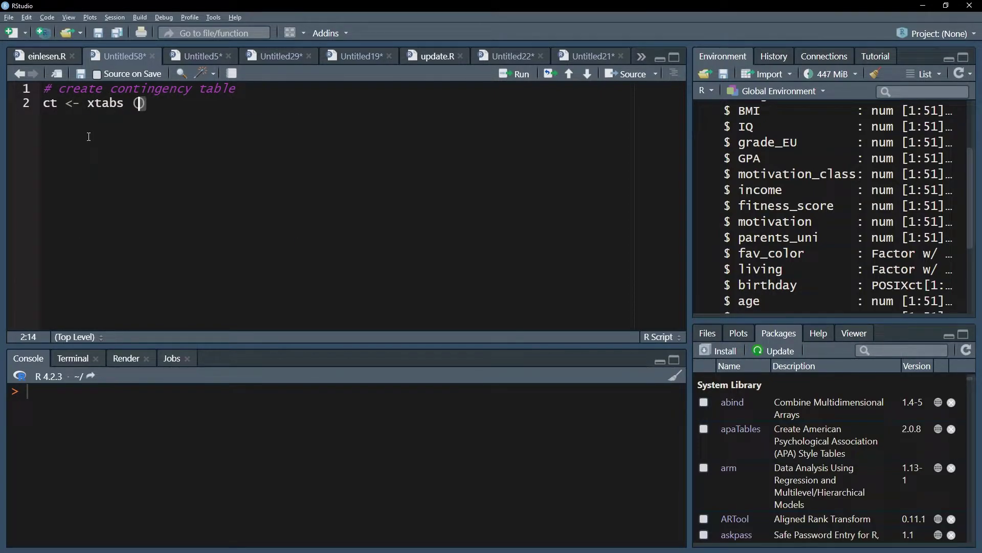
text(~living)
text(+driv)
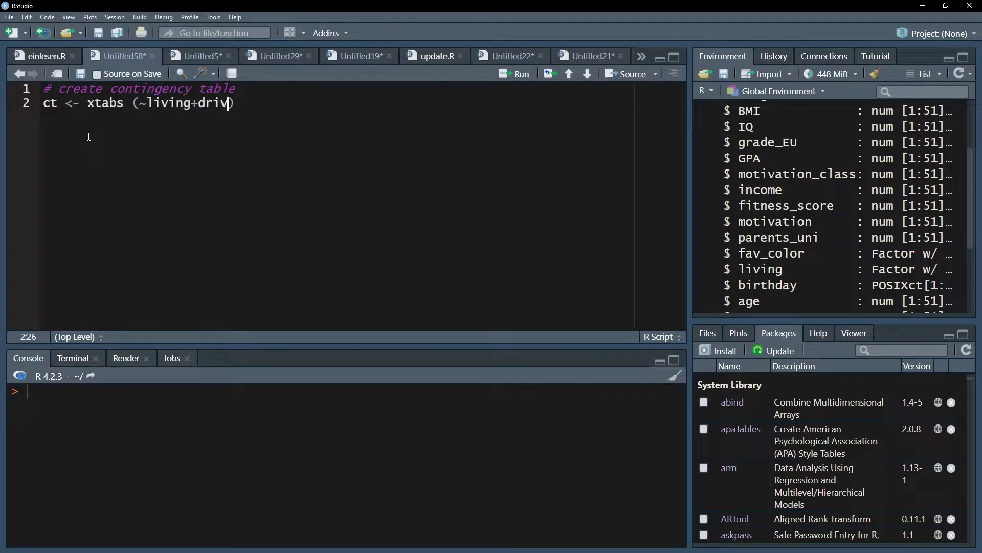
text(_)
text(license1, df)
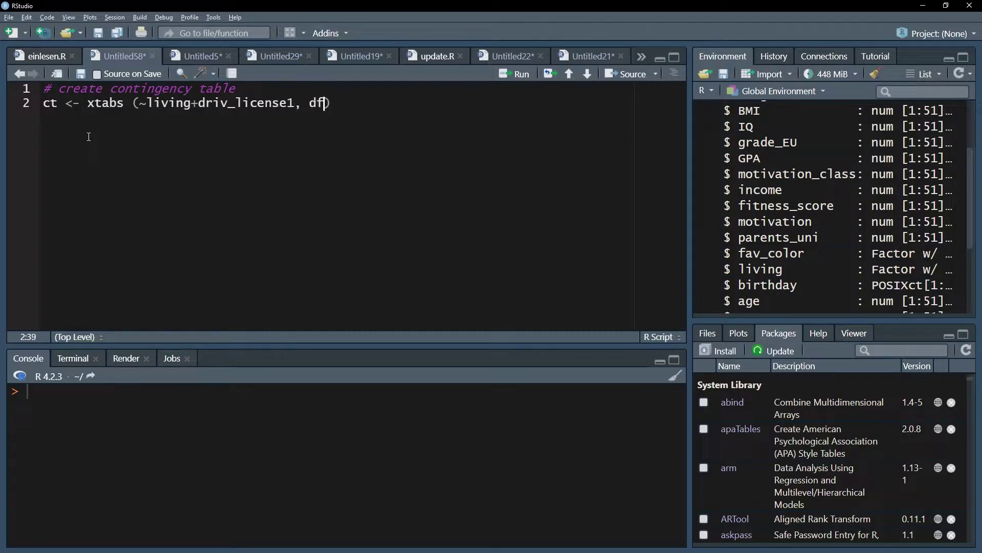
text())
key(Return)
text(ct)
Run the xtabs and ct lines to print the living-by-driv_license1 counts in the console.
key(Up)
key(Up)
key(ctrl+Return)
key(ctrl+Return)
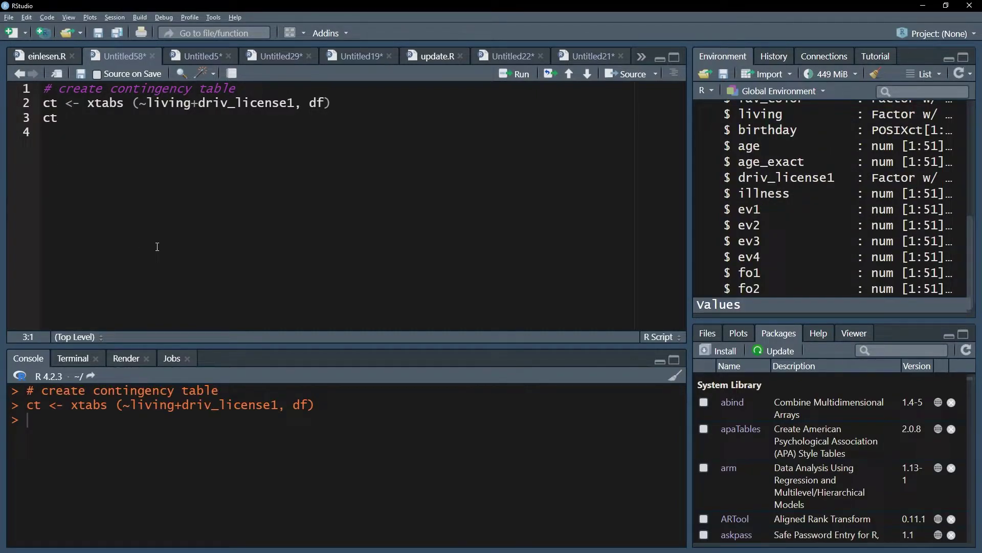
key(ctrl+Return)
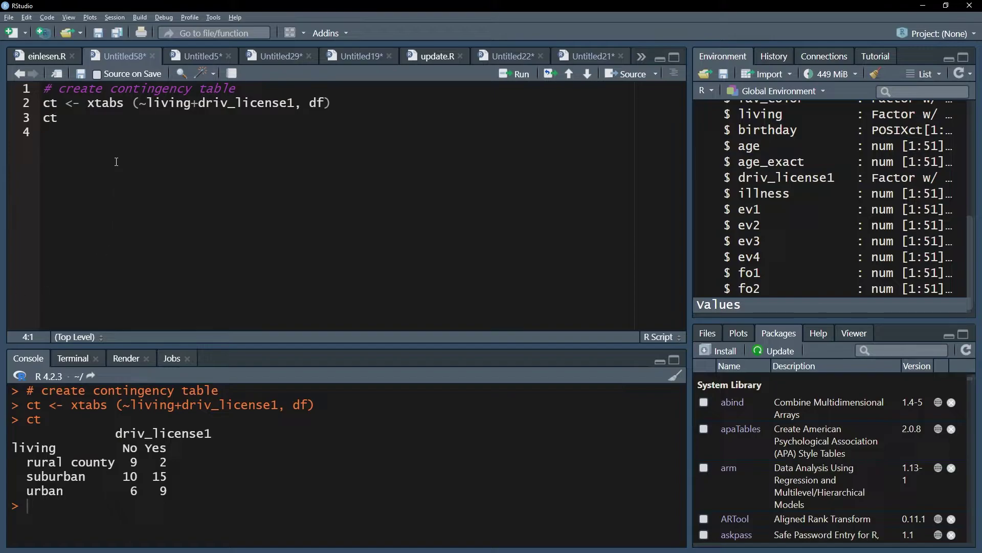
key(Return)
text(l)
text(ibrary(gmodels)
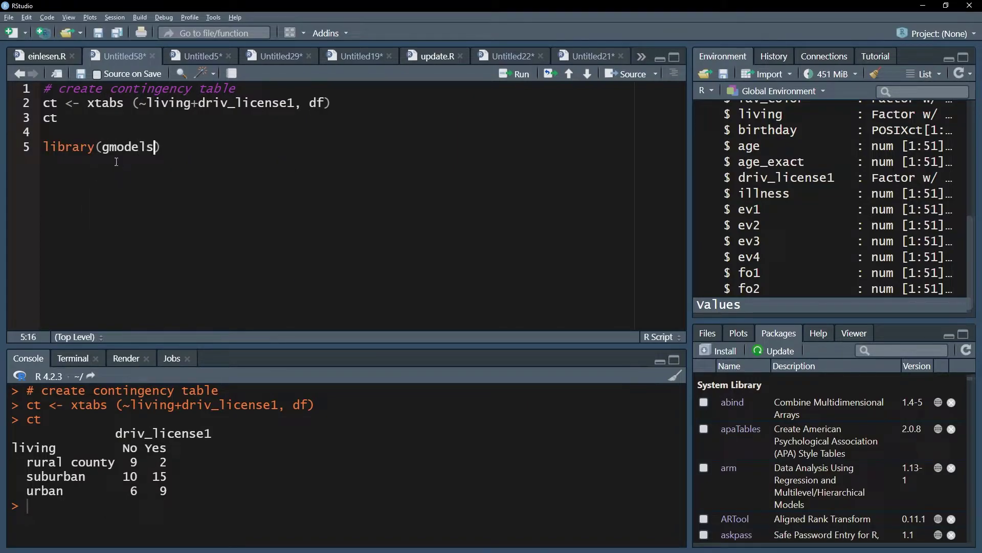
Load gmodels and run CrossTable(ct) with expected=TRUE and prop.c, prop.r, prop.t set FALSE.
key(ctrl+Return)
text(Cross)
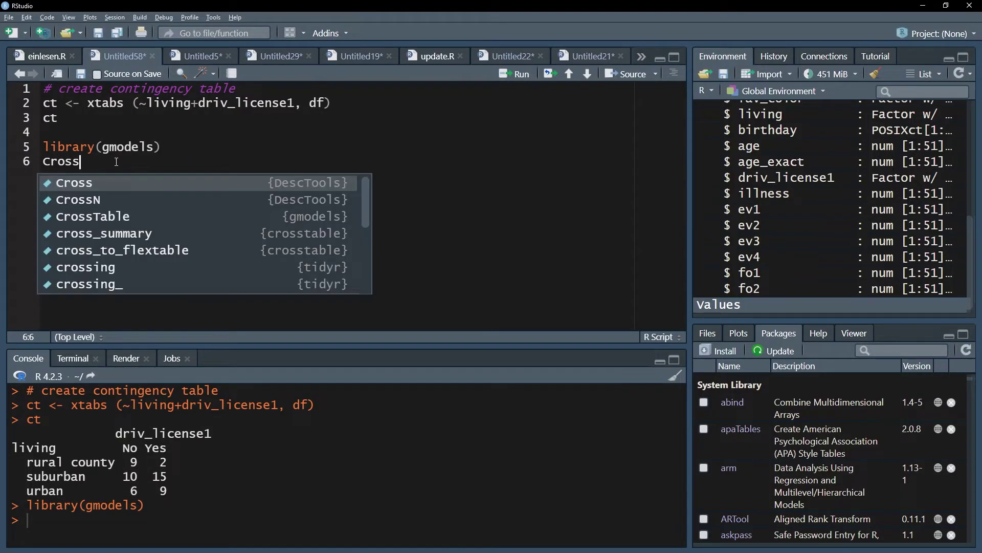
key(Down)
key(Down)
key(Return)
text(ct)
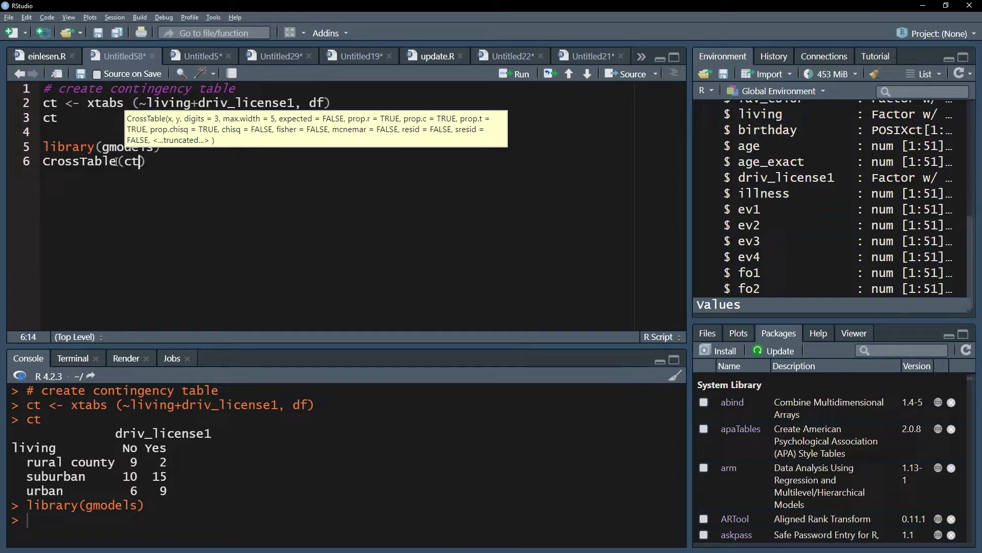
text(, expected= TRUE)
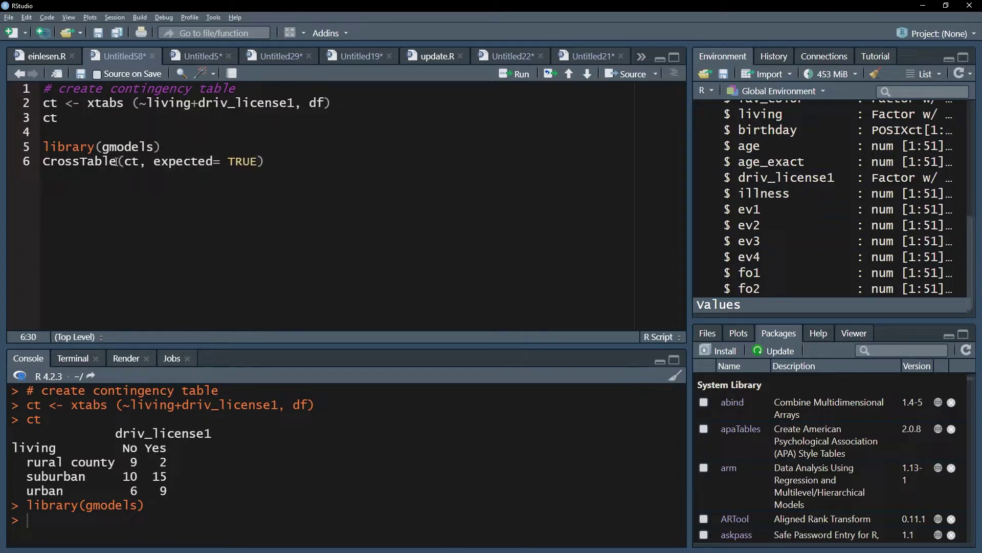
text(, prop.c)
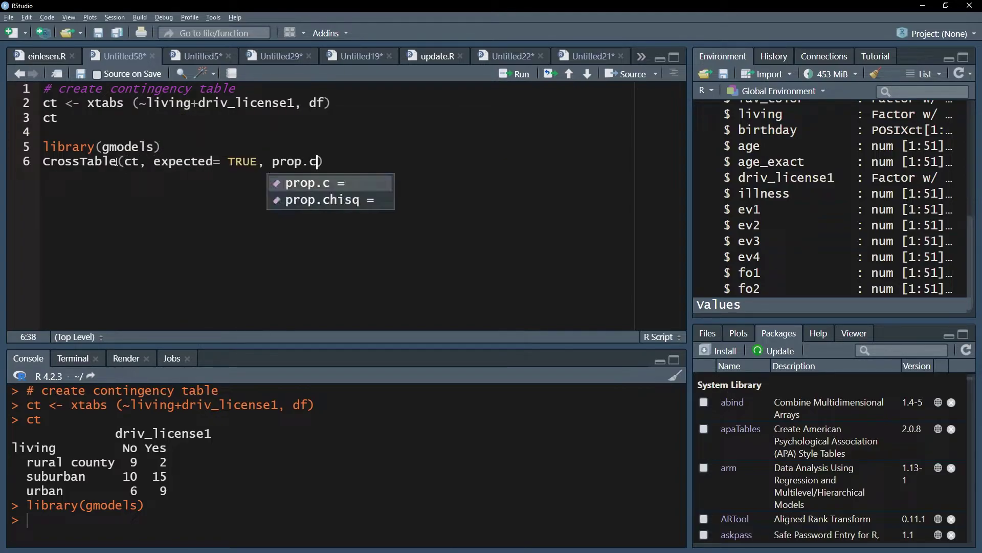
key(Tab)
text(FAL)
text(SE)
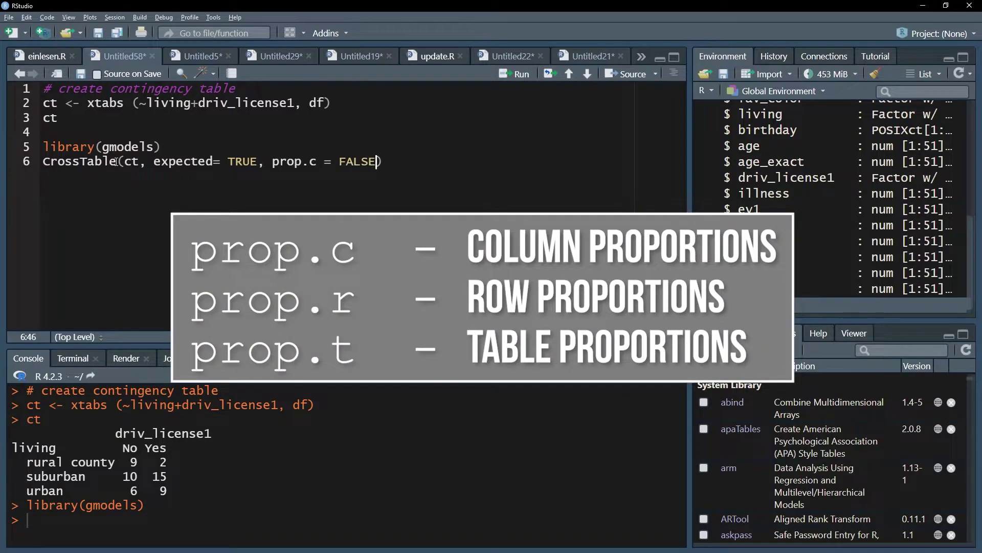
text(, prop)
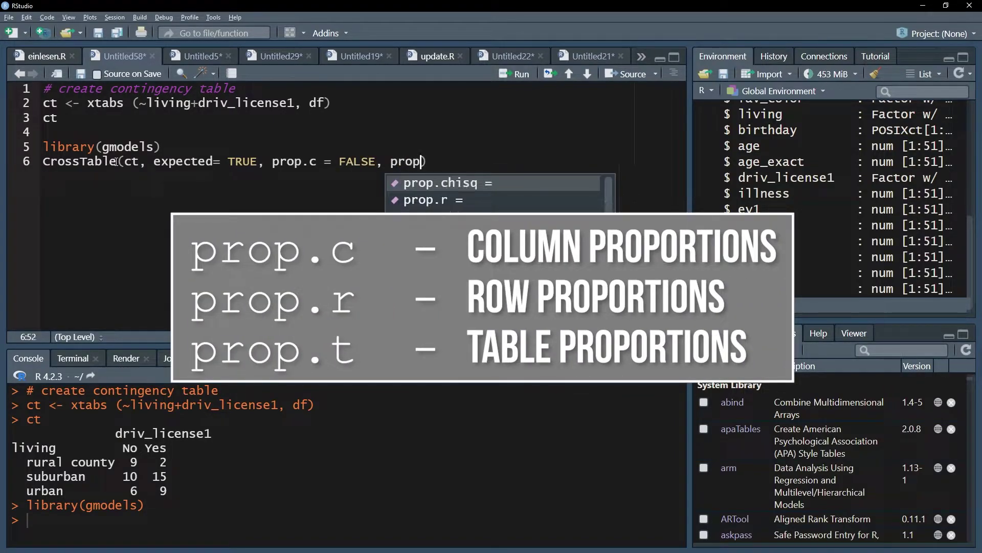
text(.r)
key(Tab)
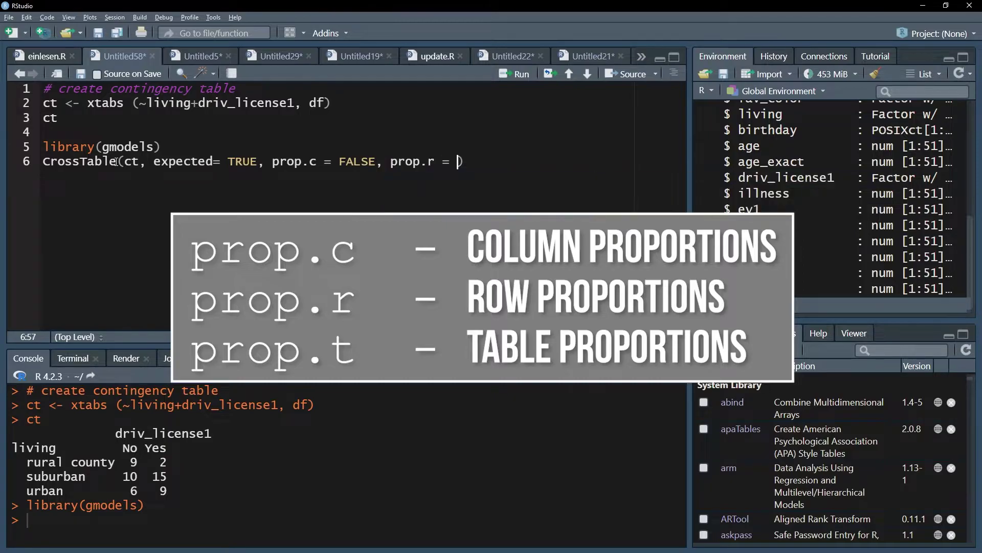
text(FALSE, p)
text(rop.t.)
key(Tab)
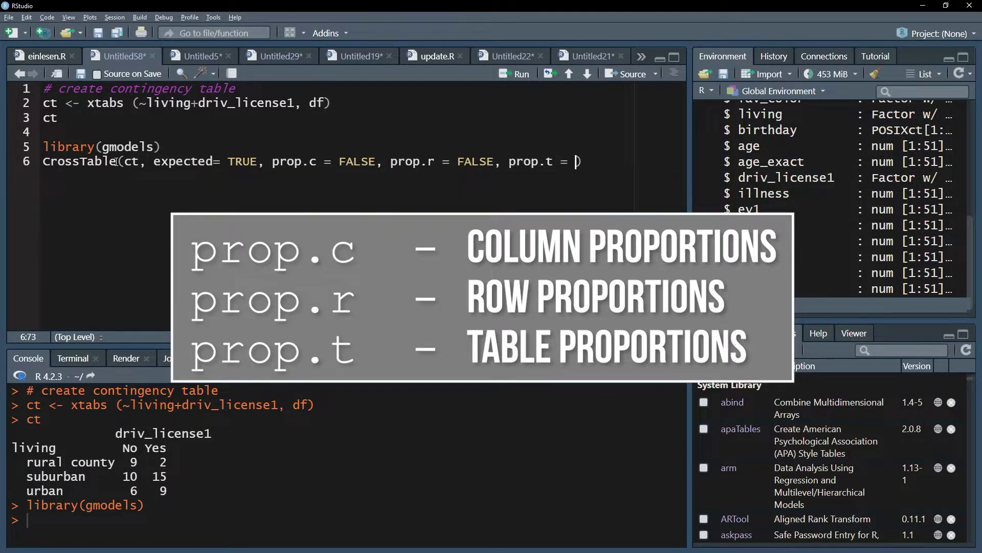
text(FALSE)
key(ctrl+Return)
Maximize the Console pane to review the CrossTable expected counts and chi-square contributions.
click(674, 359)
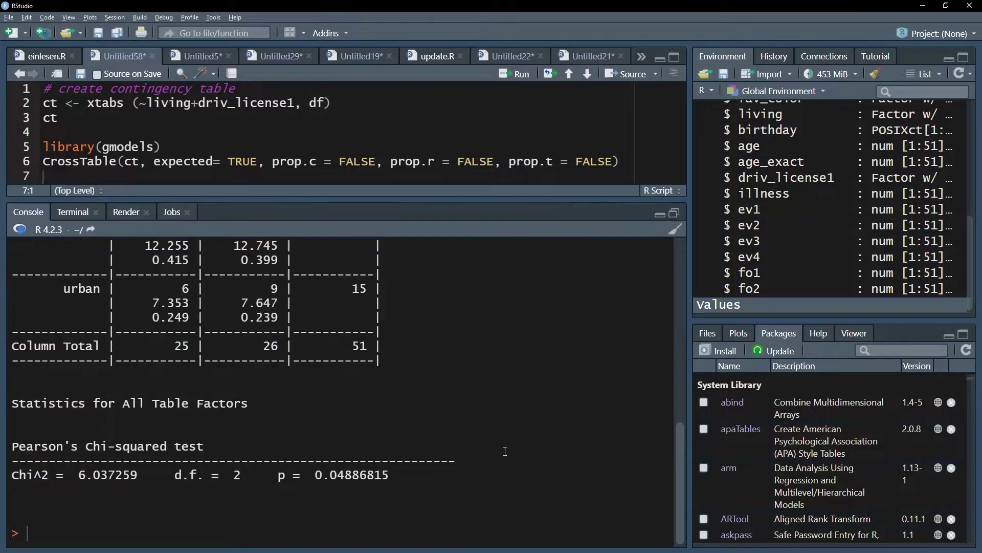
scroll(437, 488, down, 1)
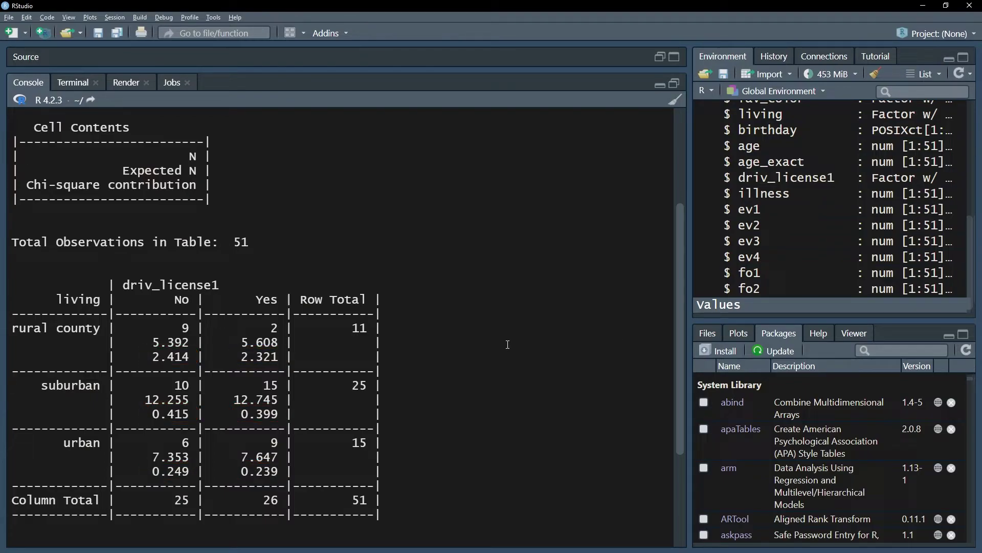
scroll(537, 323, down, 1)
scroll(538, 323, down, 2)
scroll(539, 322, down, 2)
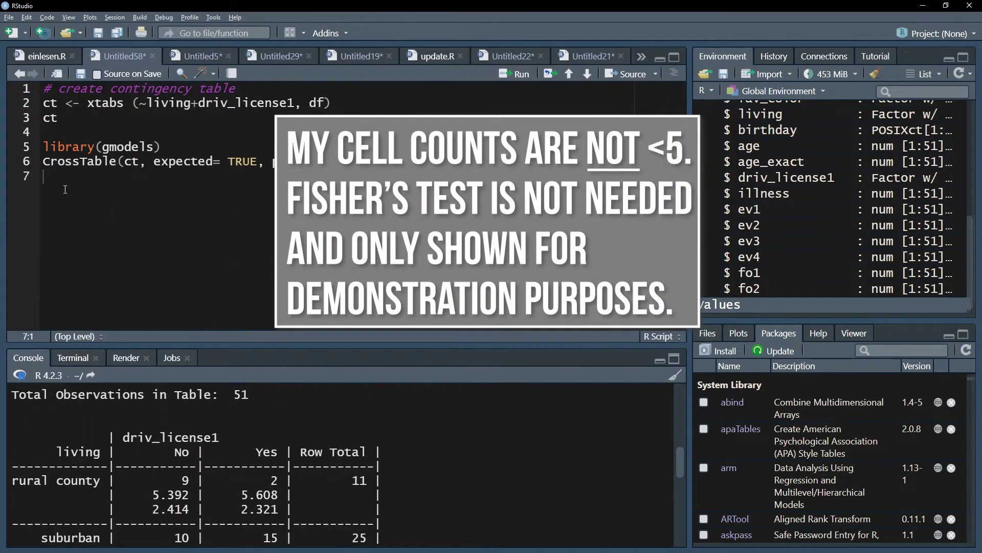
Rerun CrossTable with 'fisher = TRUE' added on a new line, giving Fisher's p = 0.0531.
key(Return)
text(fi))
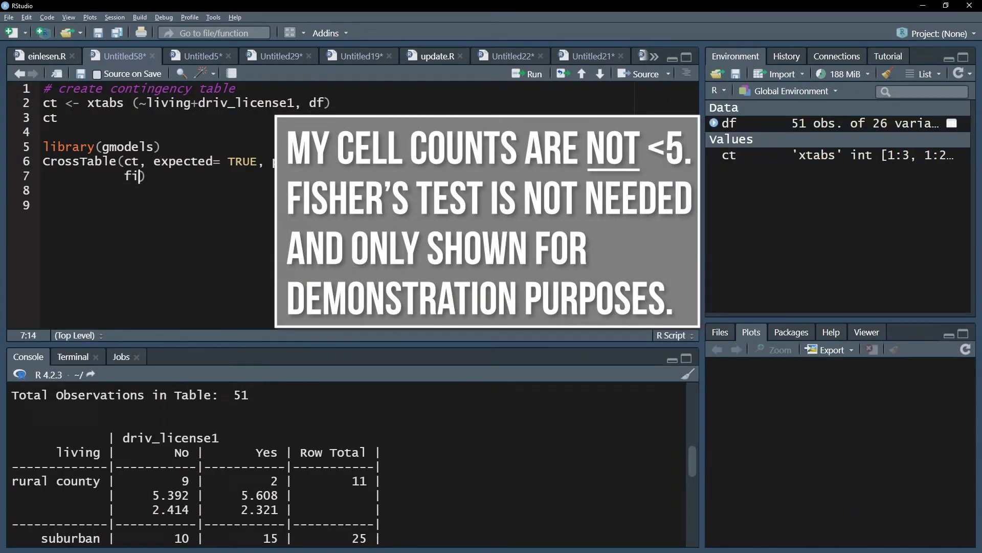
text(fisher = T)
text(RUE)
key(ctrl+Return)
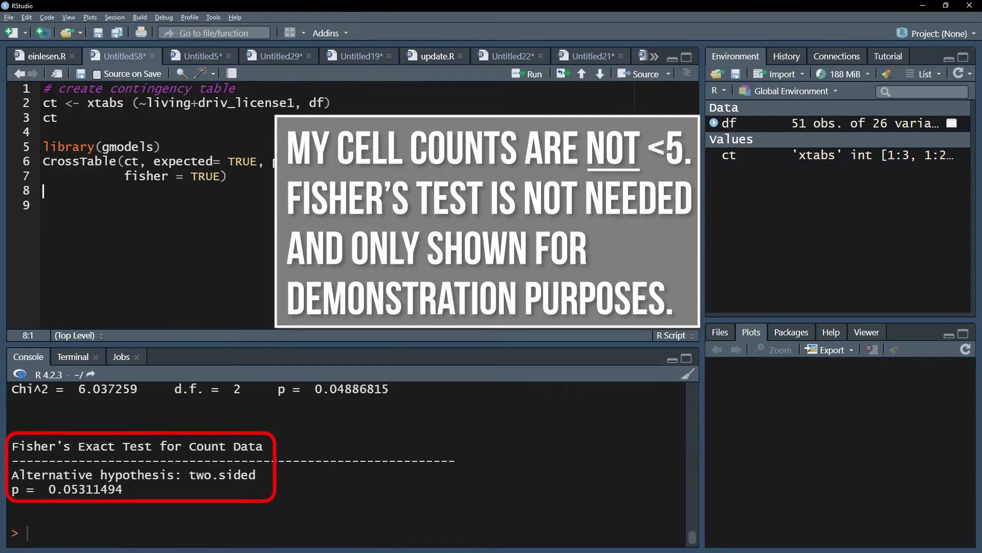